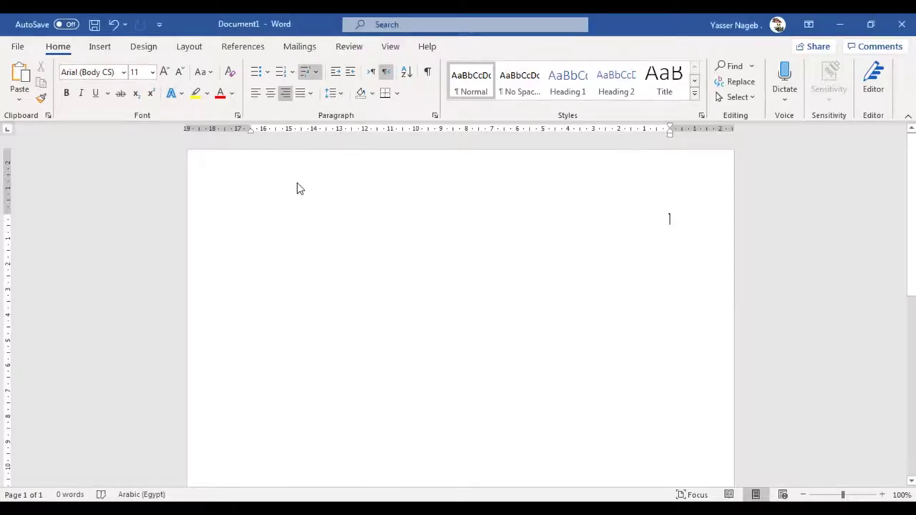
Start a document comparison with Certificate selected as the original document.
click(352, 48)
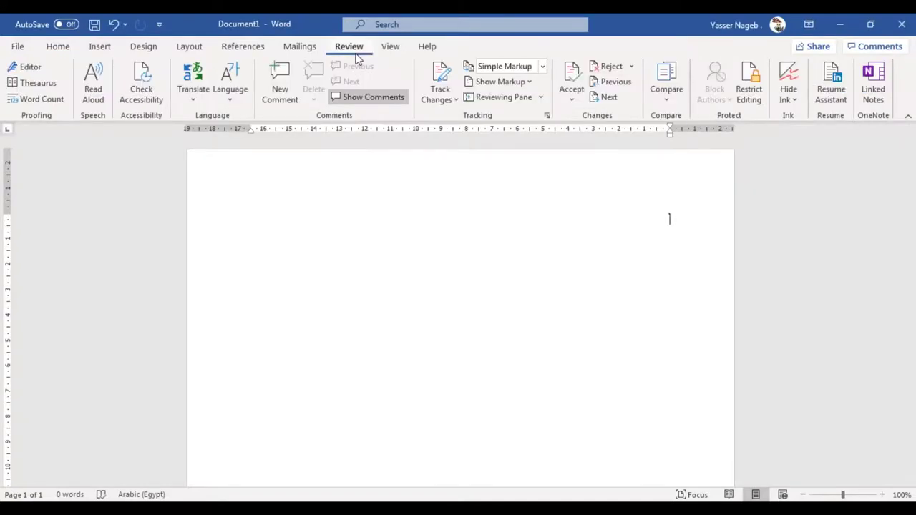
click(662, 100)
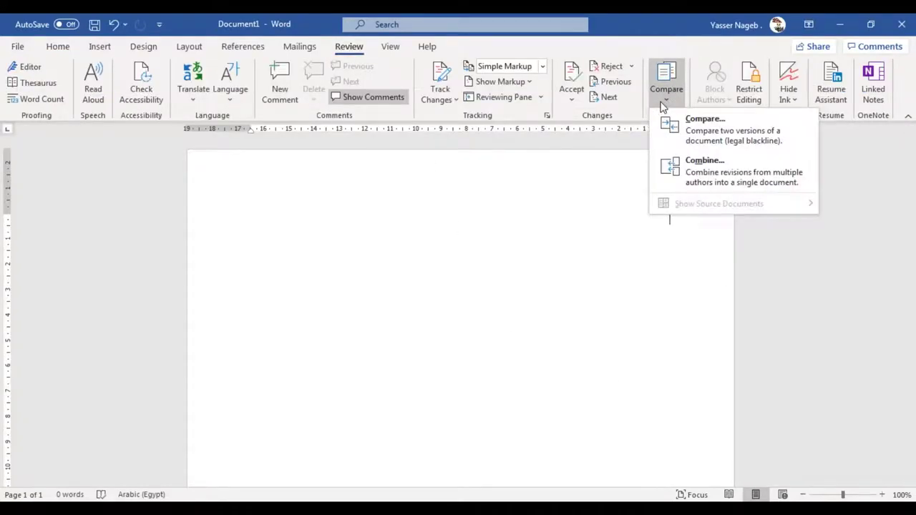
click(743, 133)
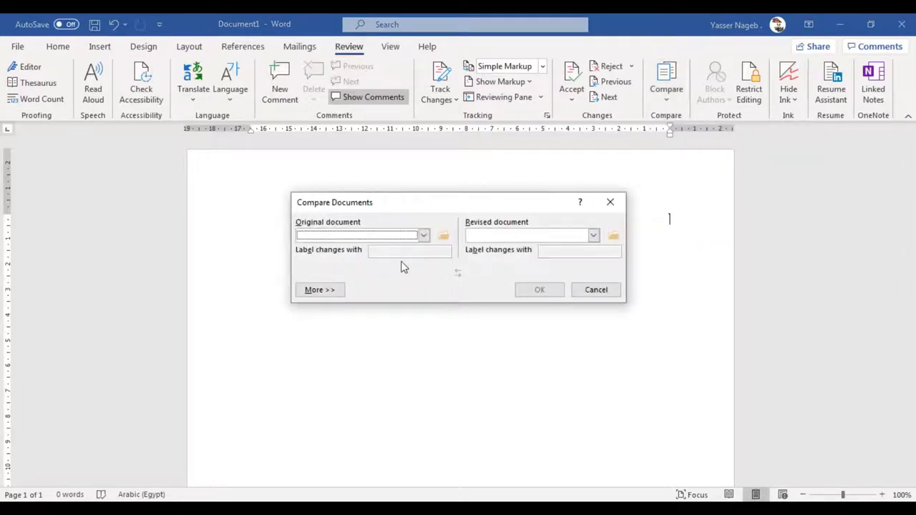
click(444, 236)
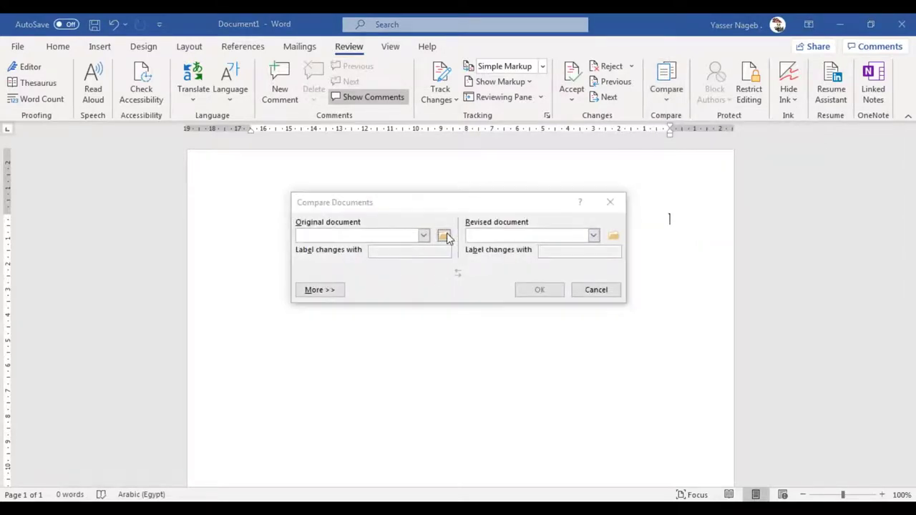
scroll(358, 279, up, 3)
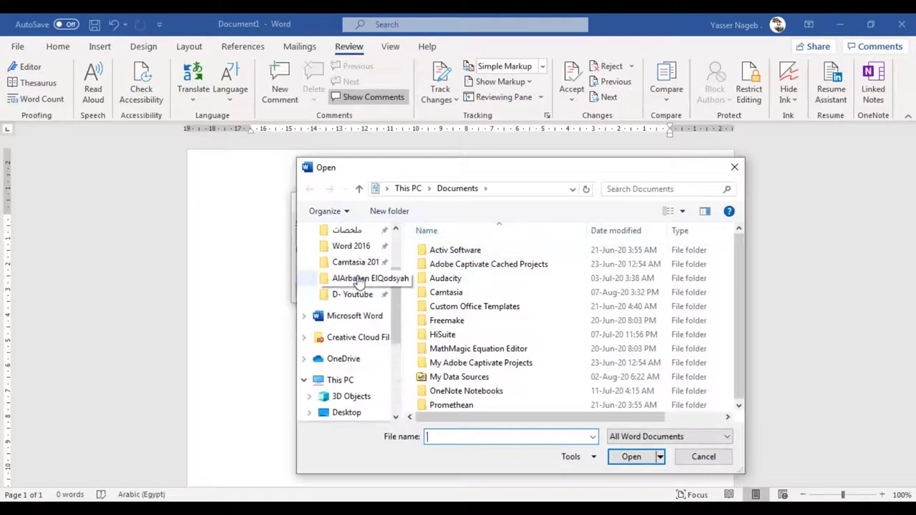
scroll(360, 286, up, 2)
scroll(360, 292, up, 1)
click(351, 288)
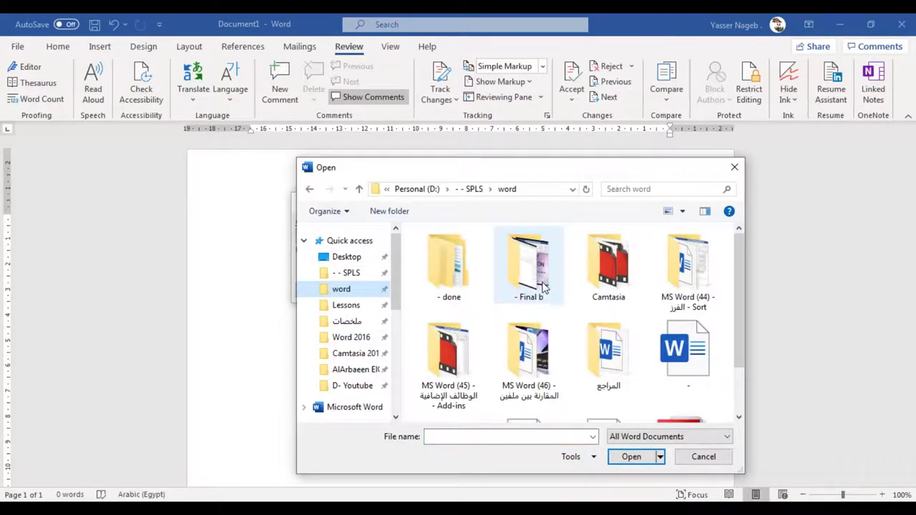
double_click(533, 351)
double_click(458, 257)
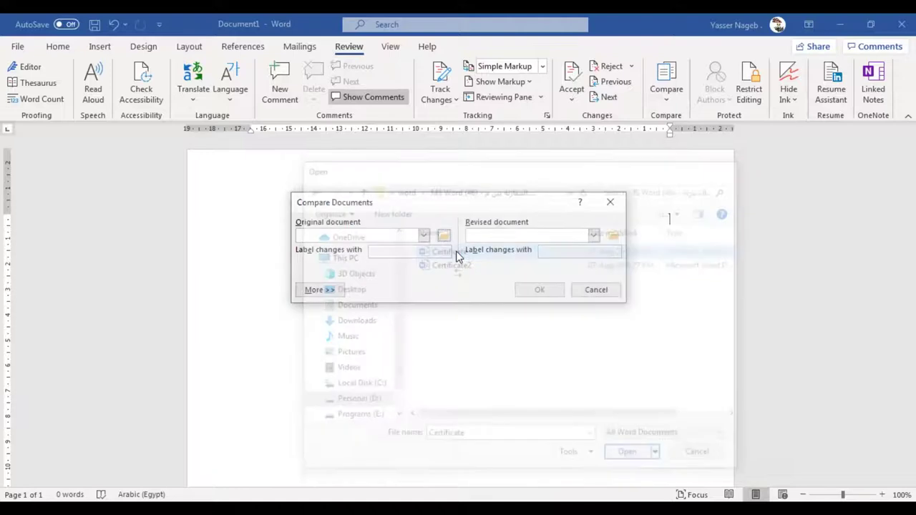
Choose Certificate2 as the revised document and run the comparison.
click(594, 238)
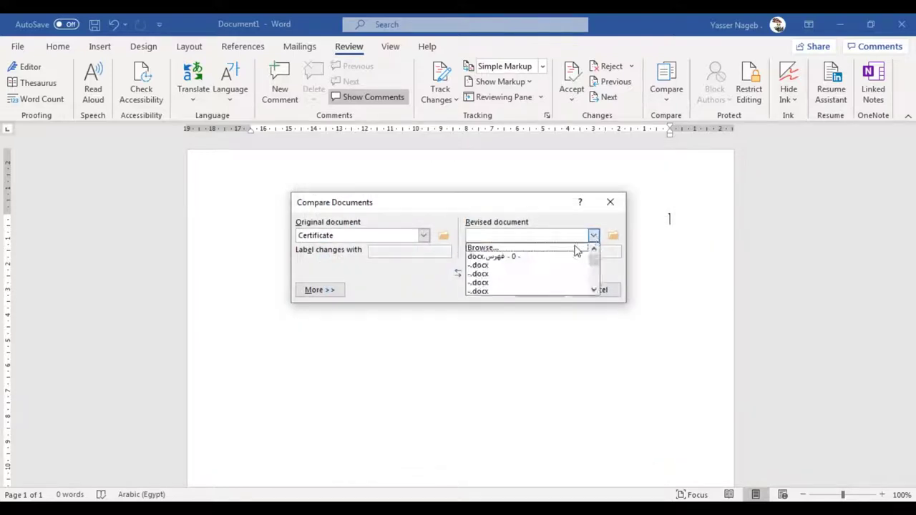
click(613, 236)
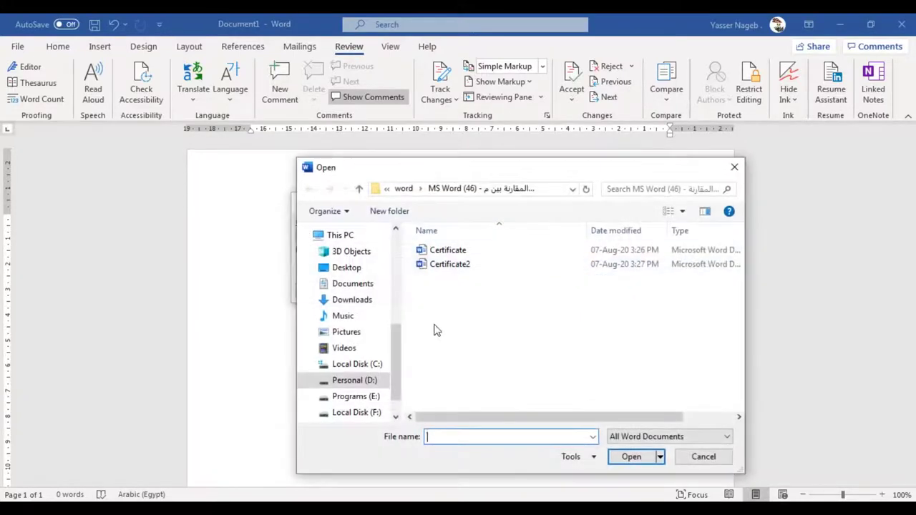
double_click(470, 264)
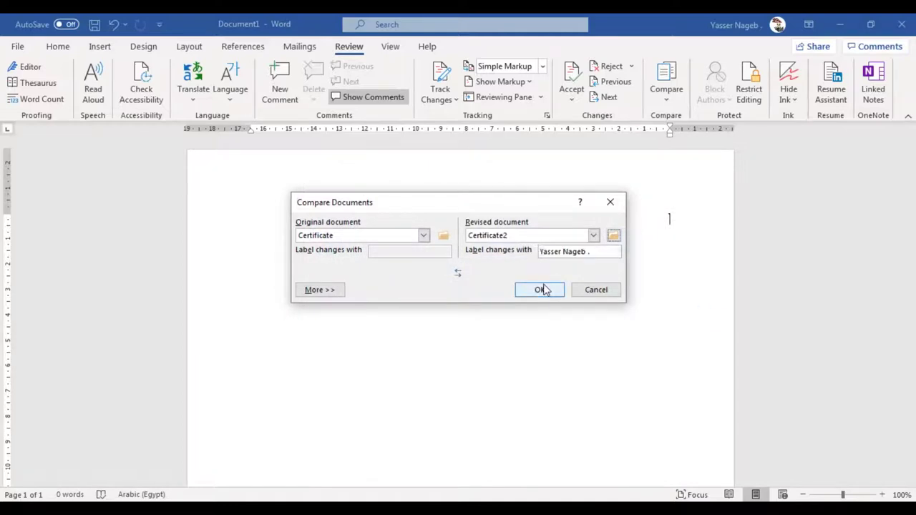
click(541, 290)
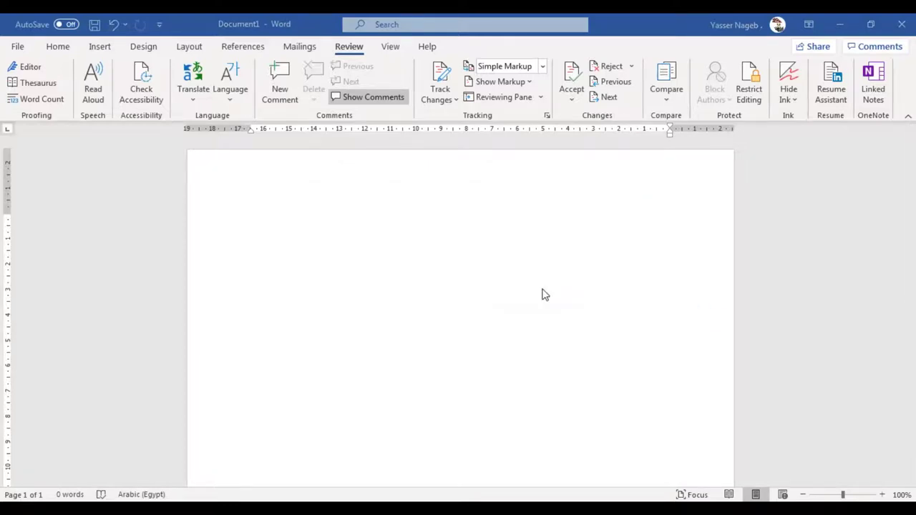
Show both source documents beside the compared certificate.
click(681, 101)
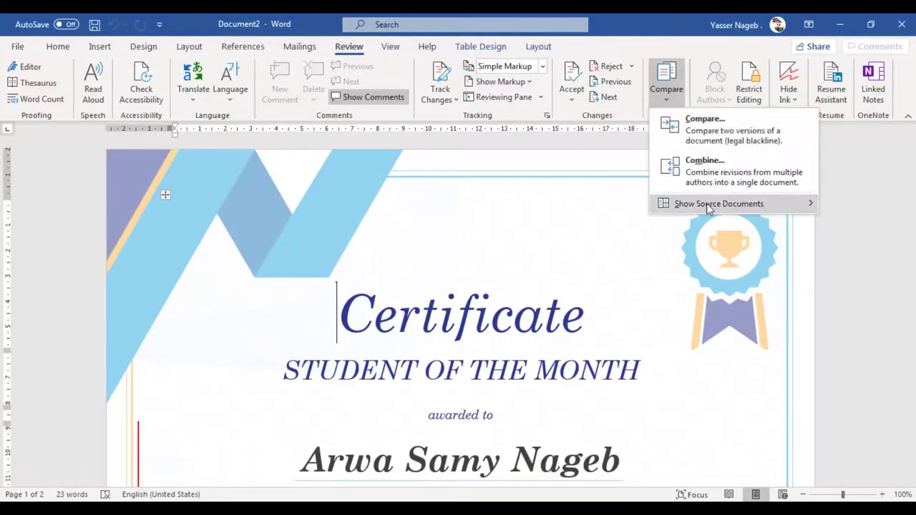
mouse_move(709, 204)
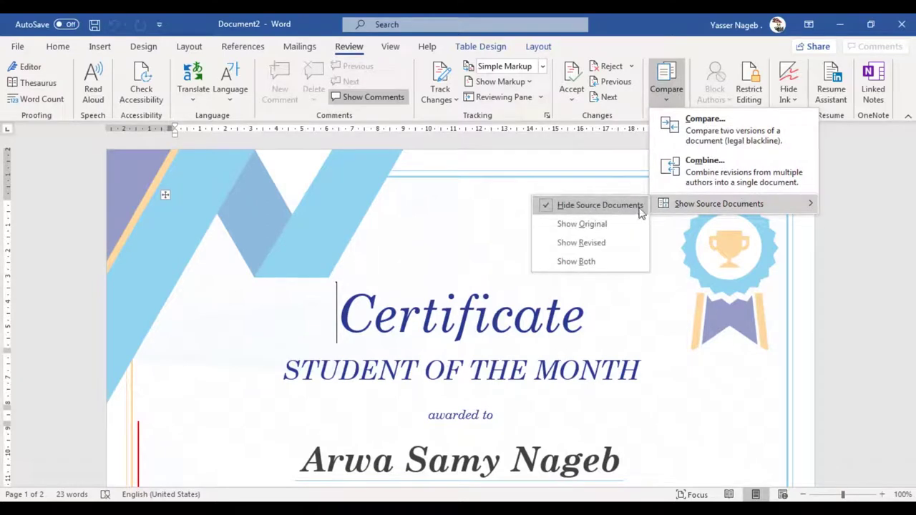
click(617, 261)
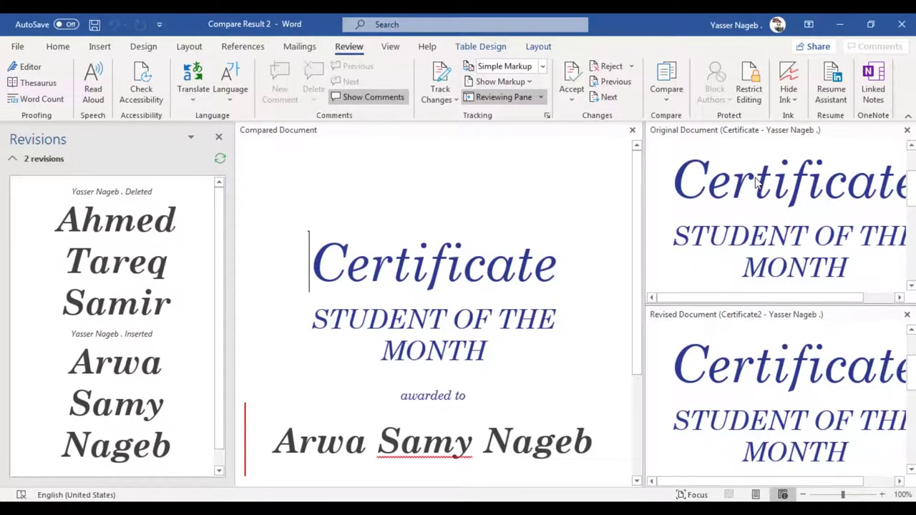
Hide the source documents so only the Compare Result 2 document remains.
click(673, 97)
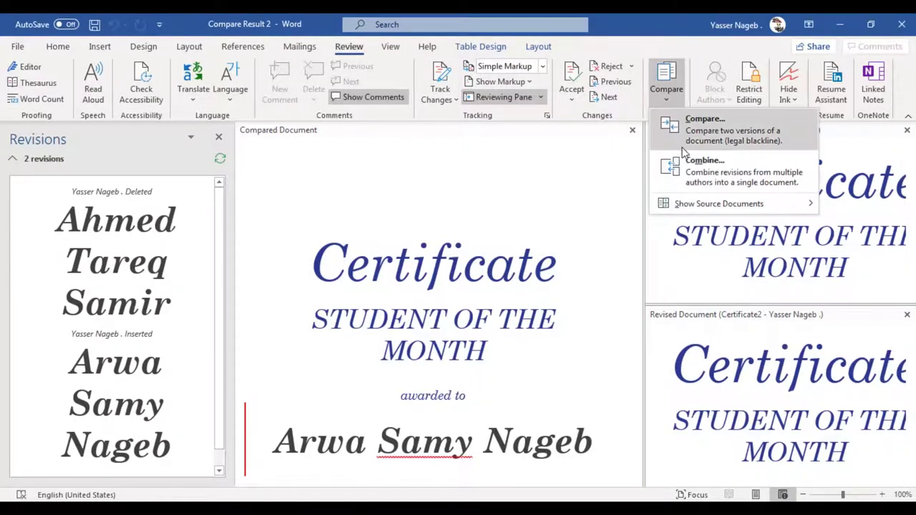
mouse_move(726, 203)
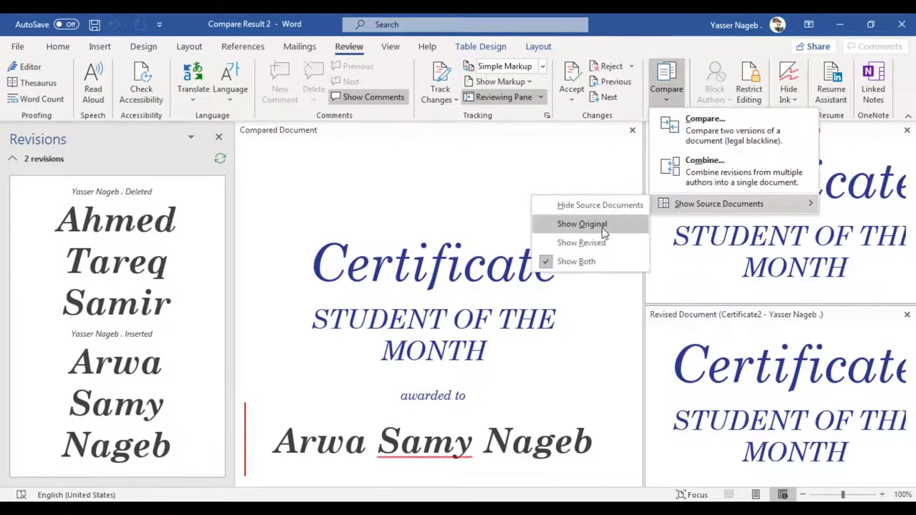
click(604, 207)
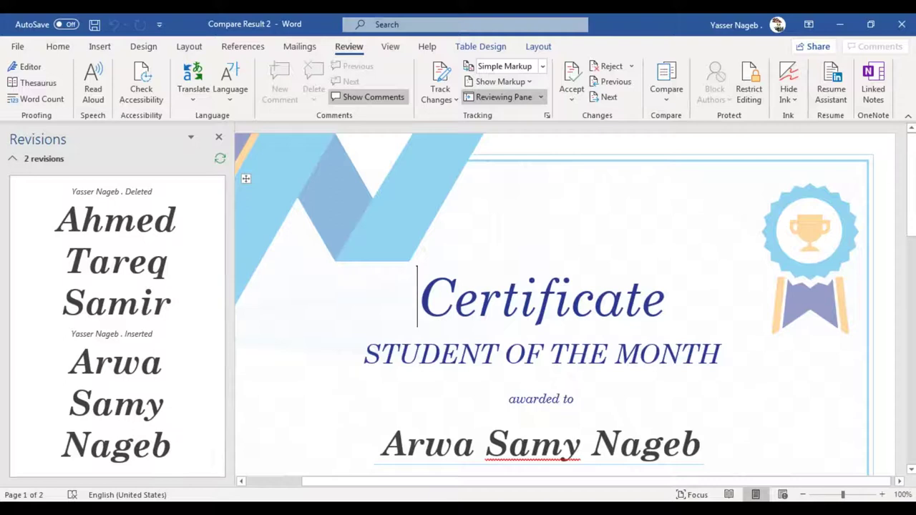
scroll(299, 408, down, 2)
scroll(487, 344, down, 1)
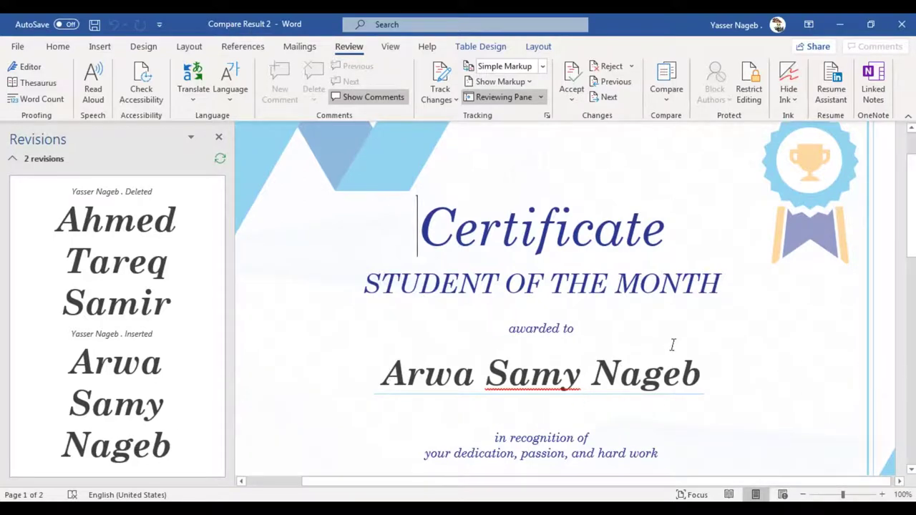
click(677, 104)
mouse_move(676, 204)
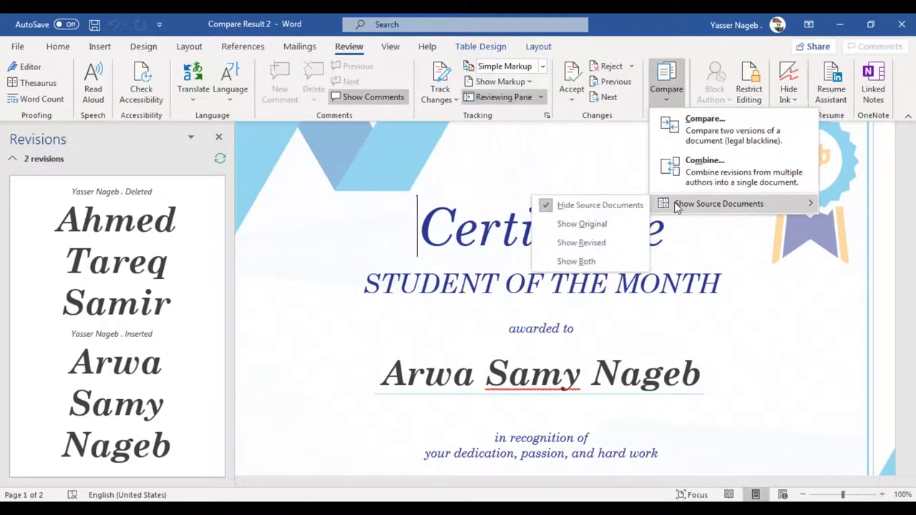
click(596, 228)
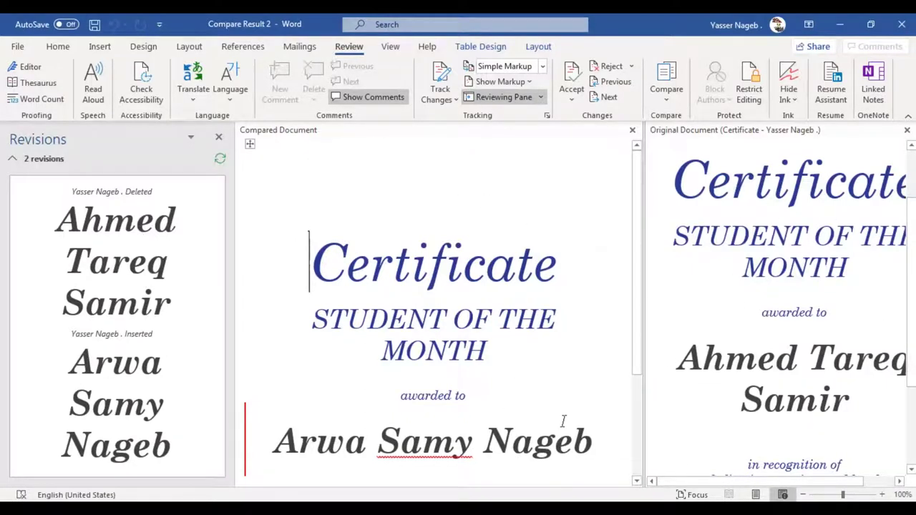
drag(637, 292, 639, 345)
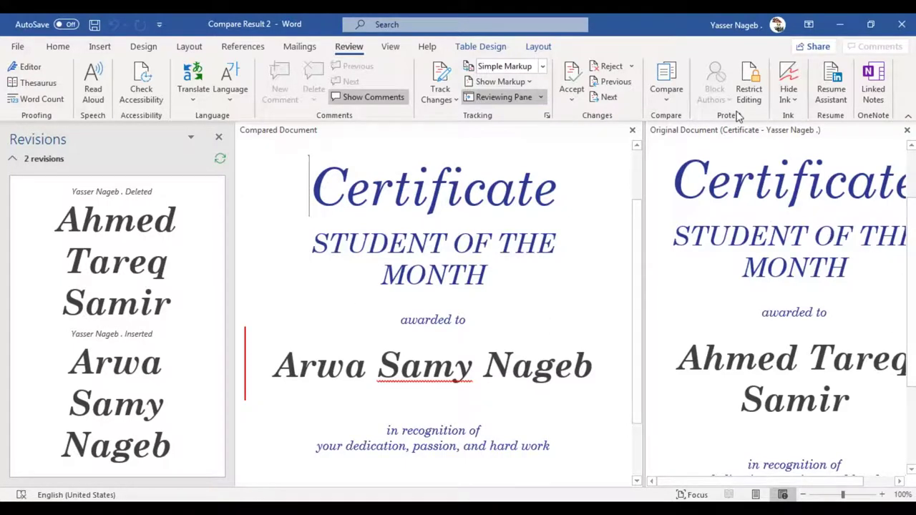
Combine Certificate (original) with Certificate2 (revised), then close the Original Document pane.
click(666, 100)
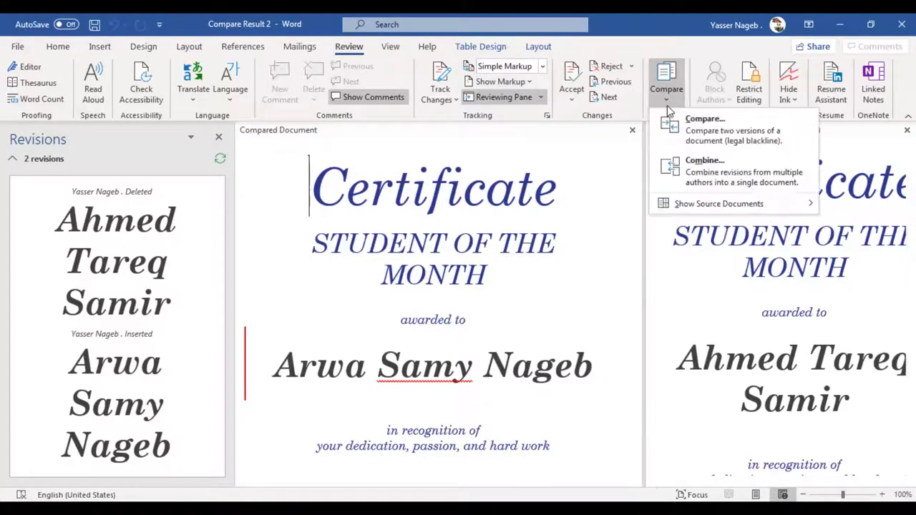
click(709, 178)
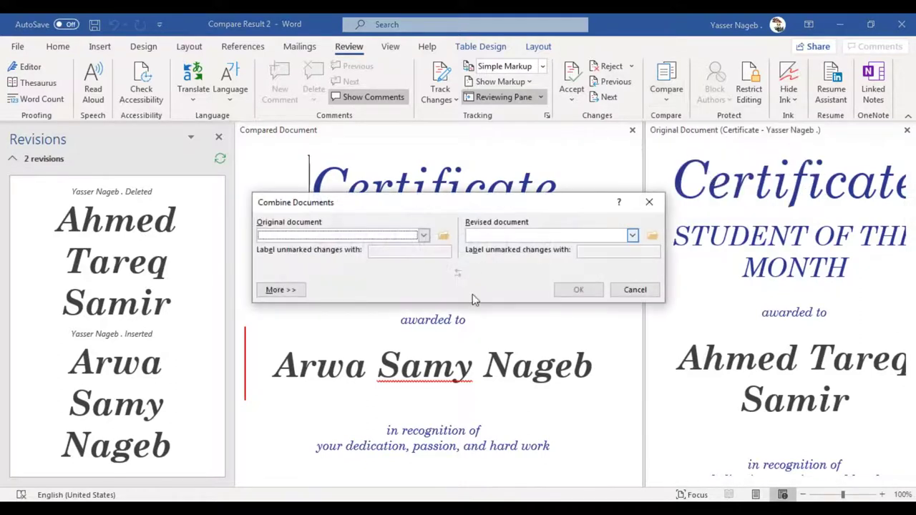
click(443, 237)
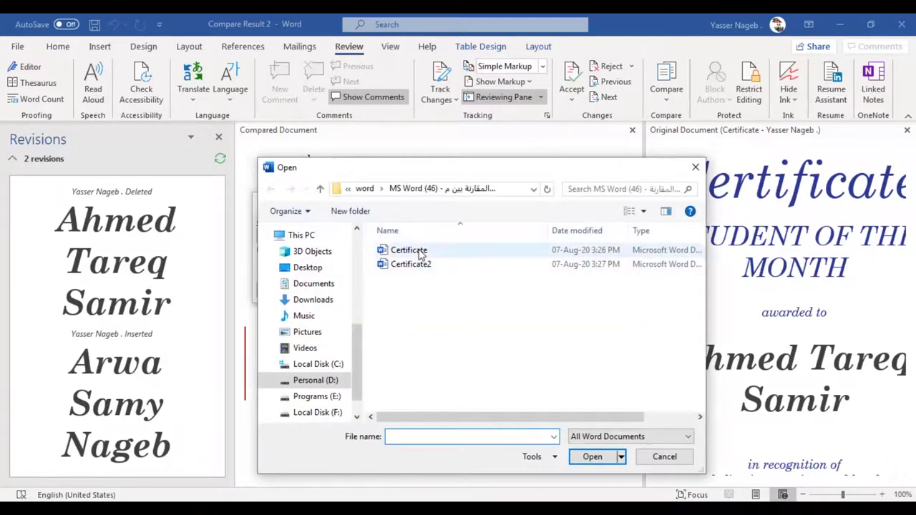
double_click(526, 246)
click(633, 237)
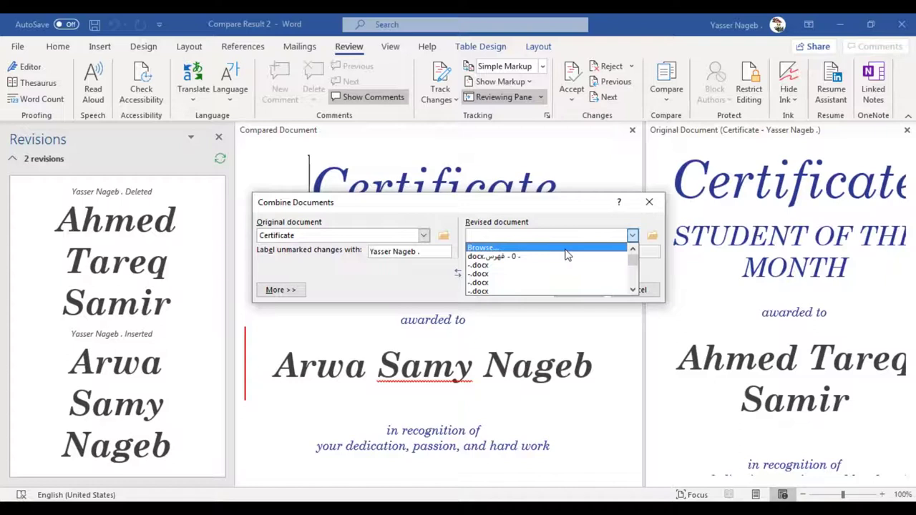
click(566, 249)
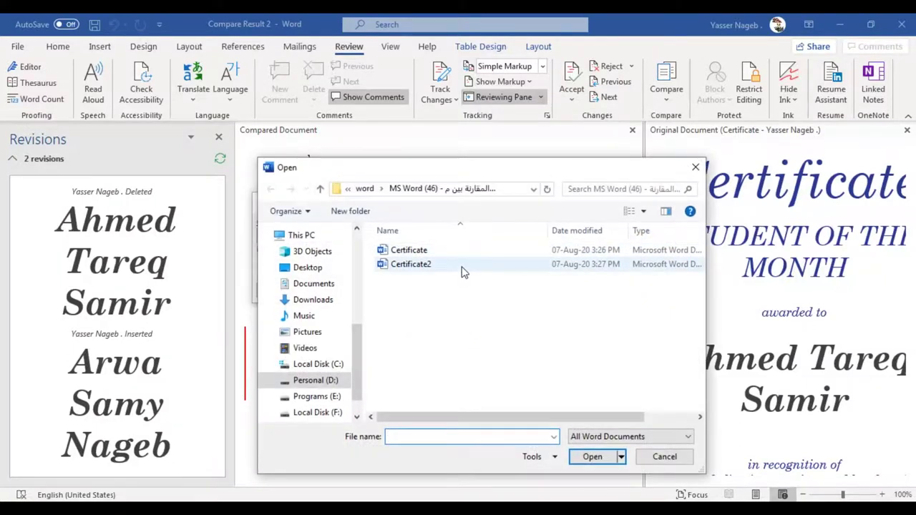
double_click(460, 268)
click(578, 289)
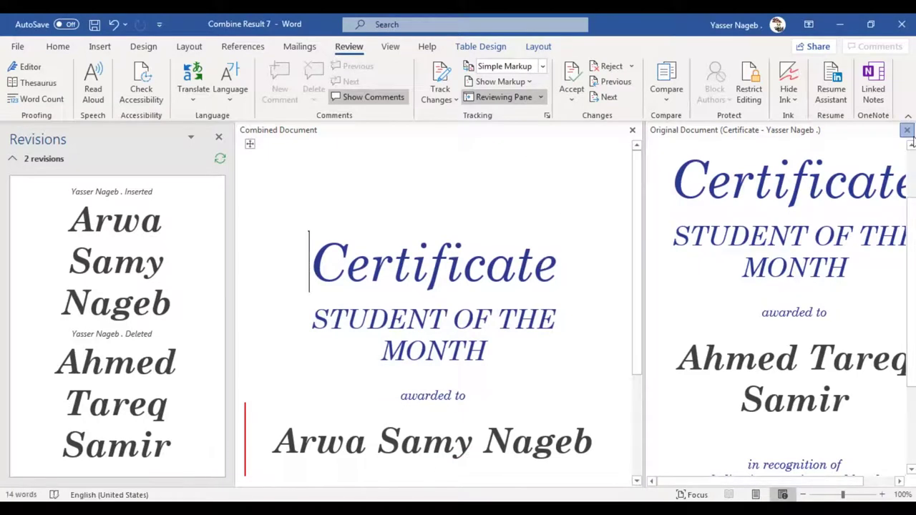
click(907, 130)
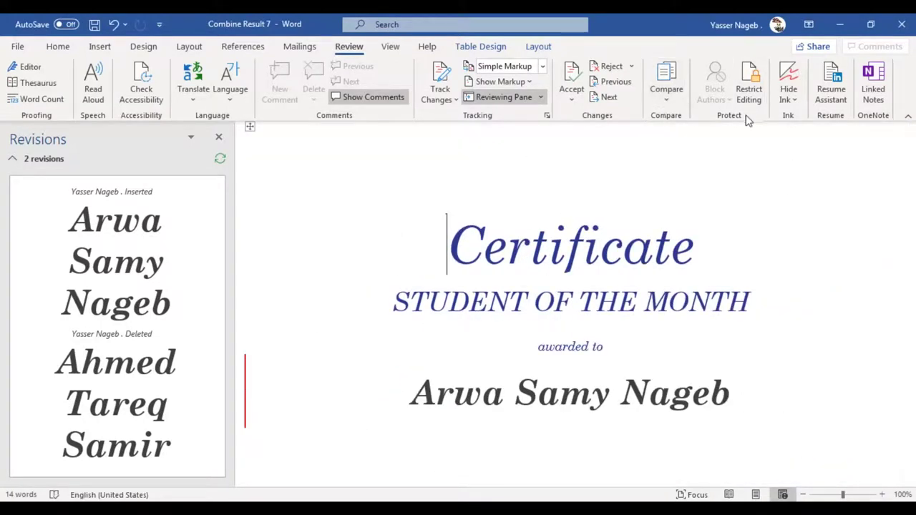
click(667, 97)
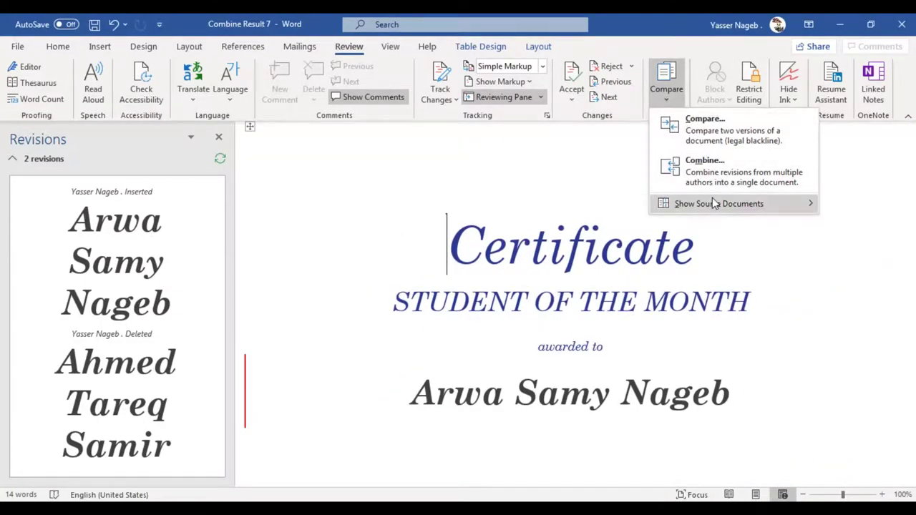
mouse_move(714, 203)
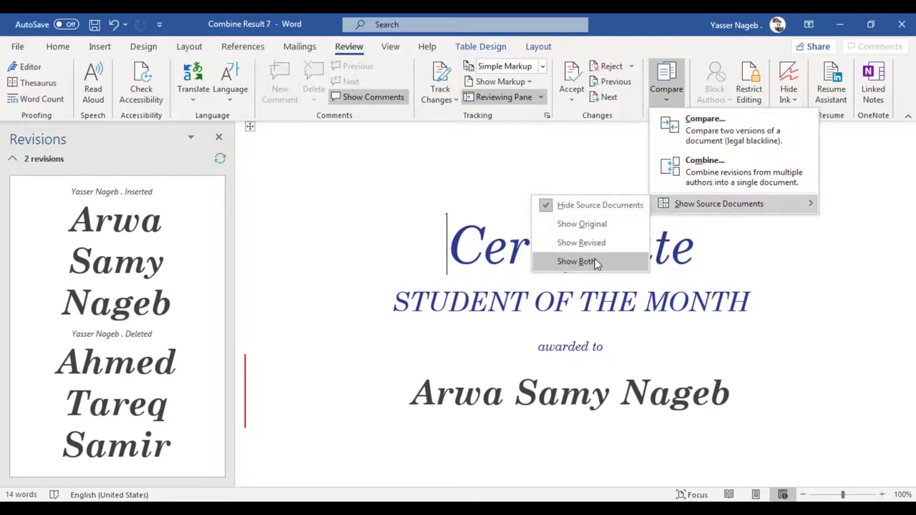
click(592, 261)
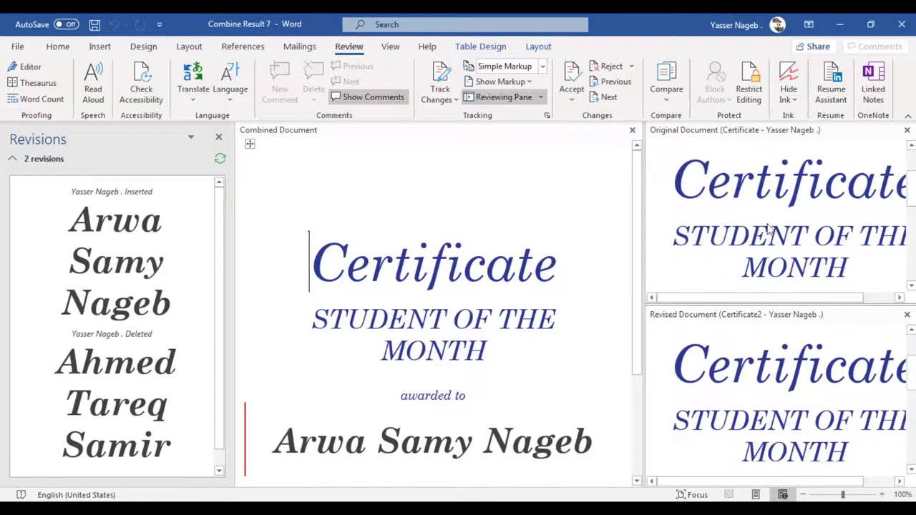
drag(911, 186, 911, 191)
scroll(716, 251, down, 2)
scroll(716, 251, down, 1)
scroll(715, 251, up, 3)
scroll(715, 252, up, 2)
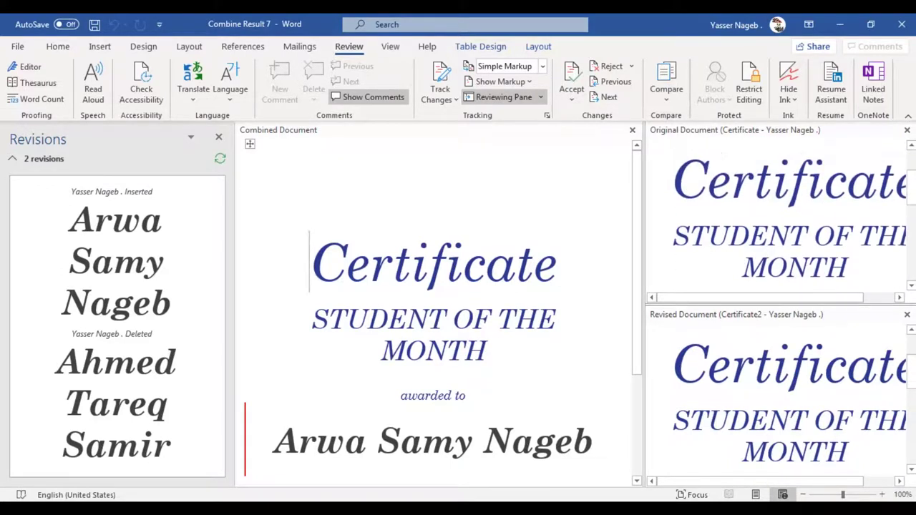
scroll(787, 236, down, 3)
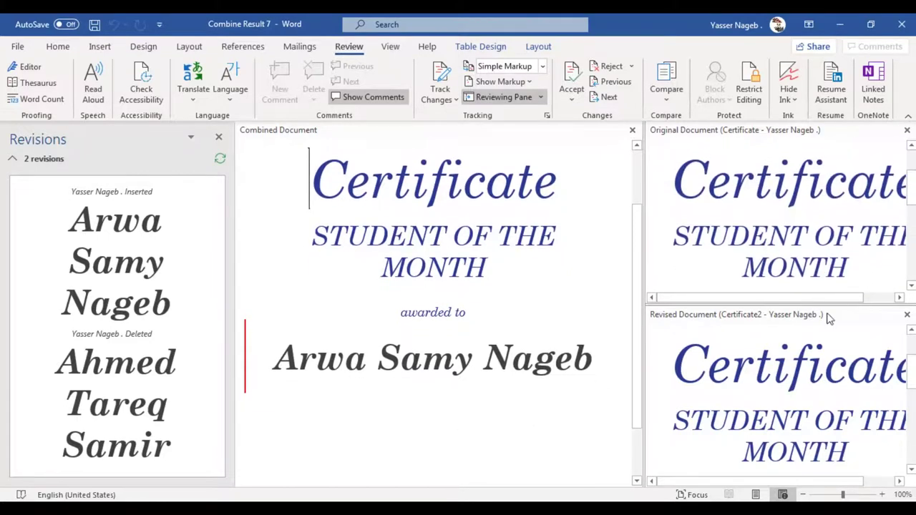
drag(911, 372, 911, 412)
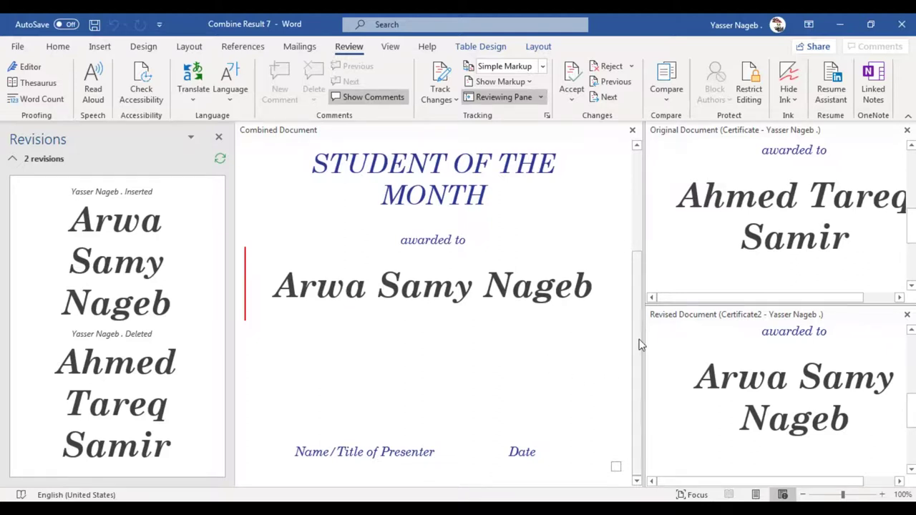
scroll(636, 351, up, 5)
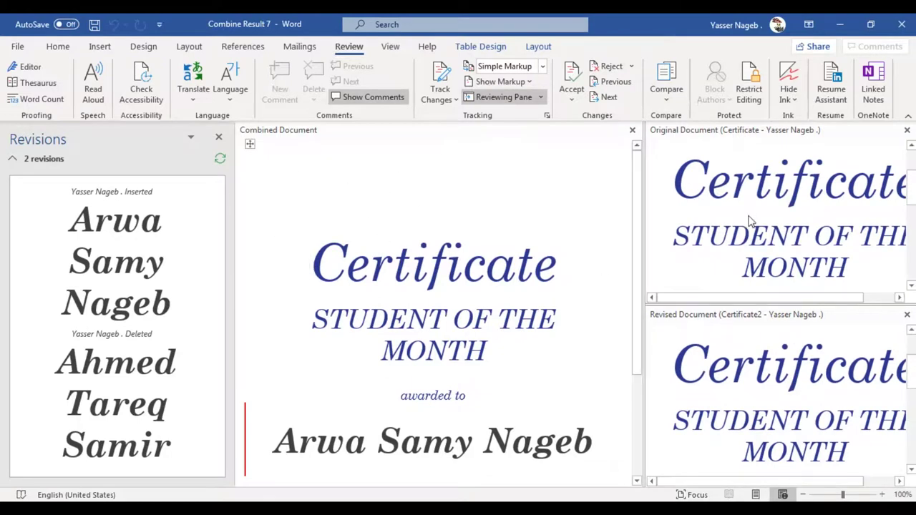
click(907, 129)
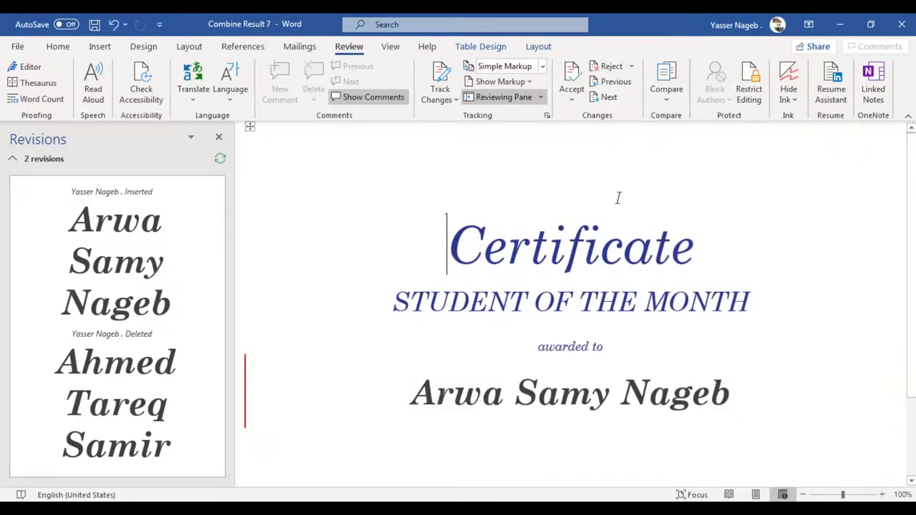
click(667, 93)
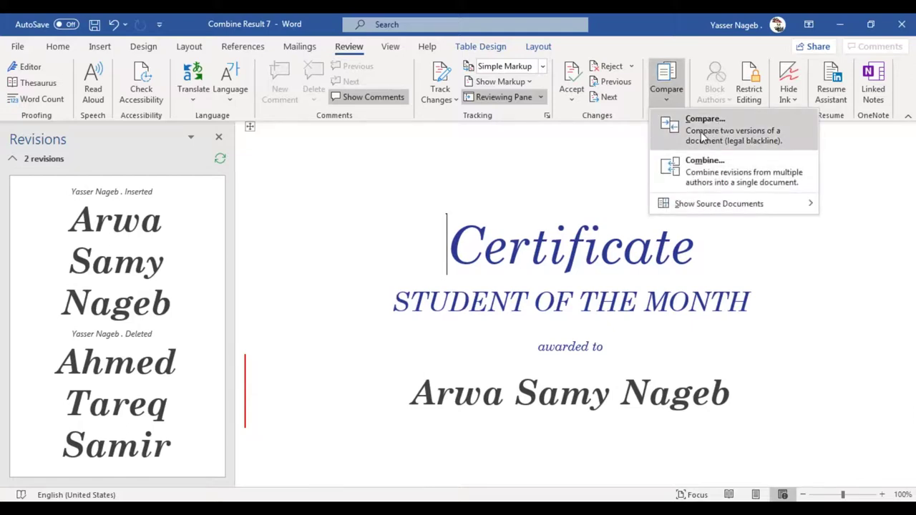
Dismiss the Compare menu and jump to the recipient-name tracked change in Combine Result 7.
click(591, 155)
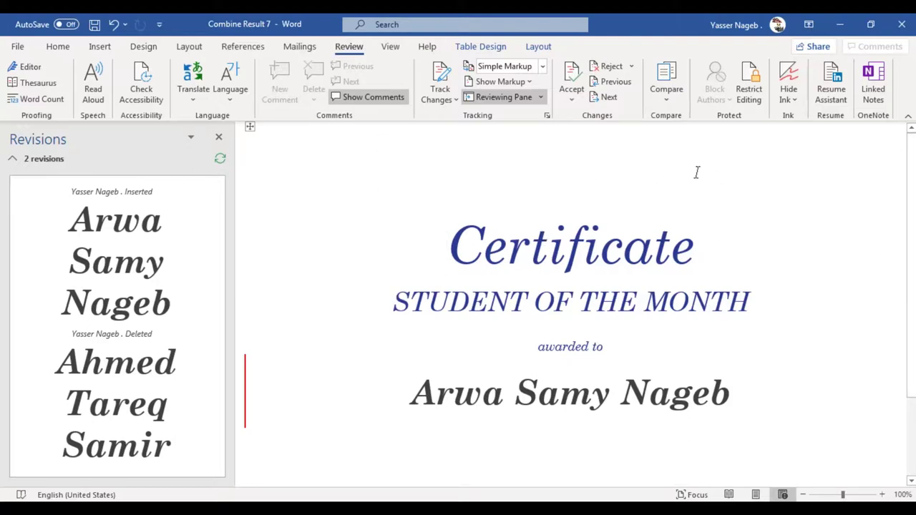
click(619, 99)
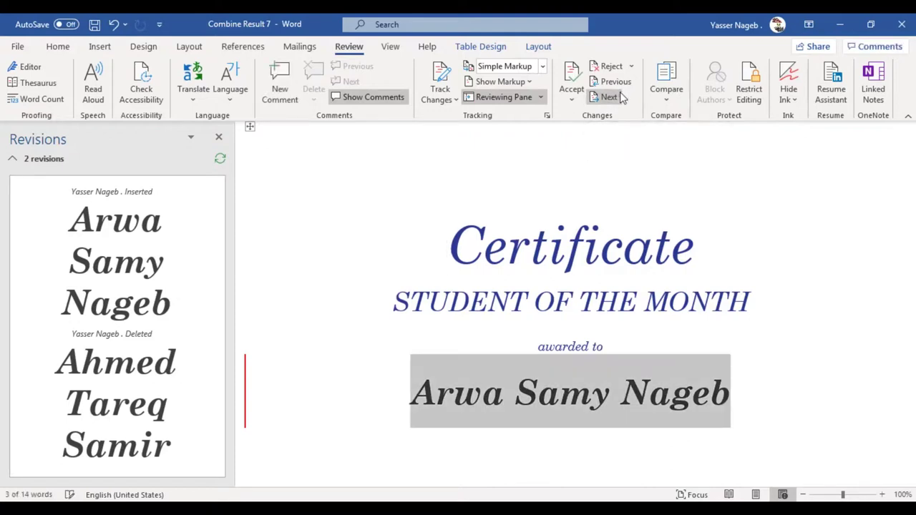